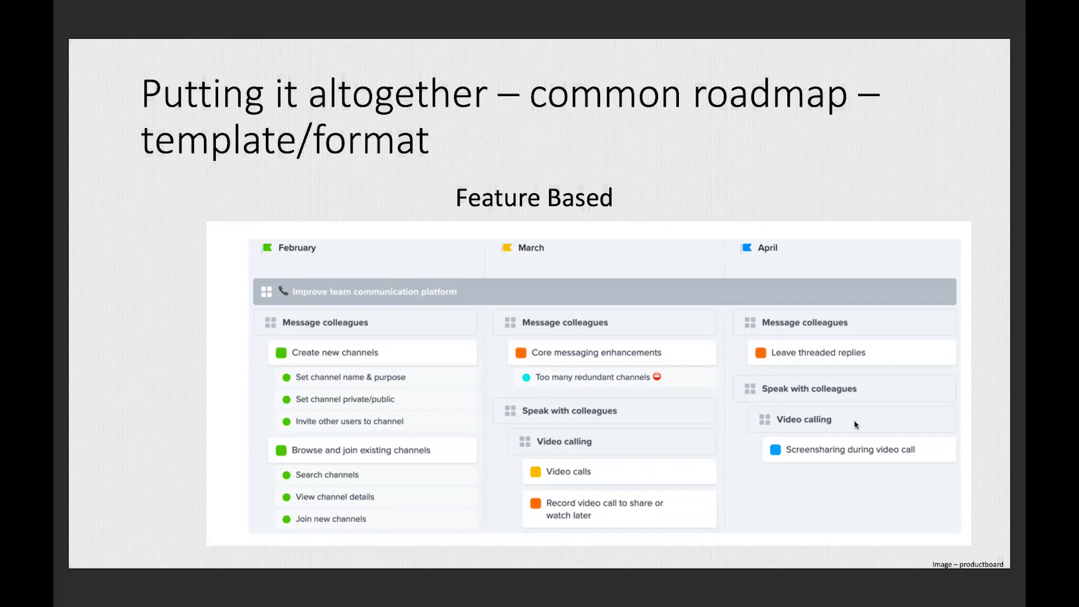
{"action": "key", "text": "Right"}
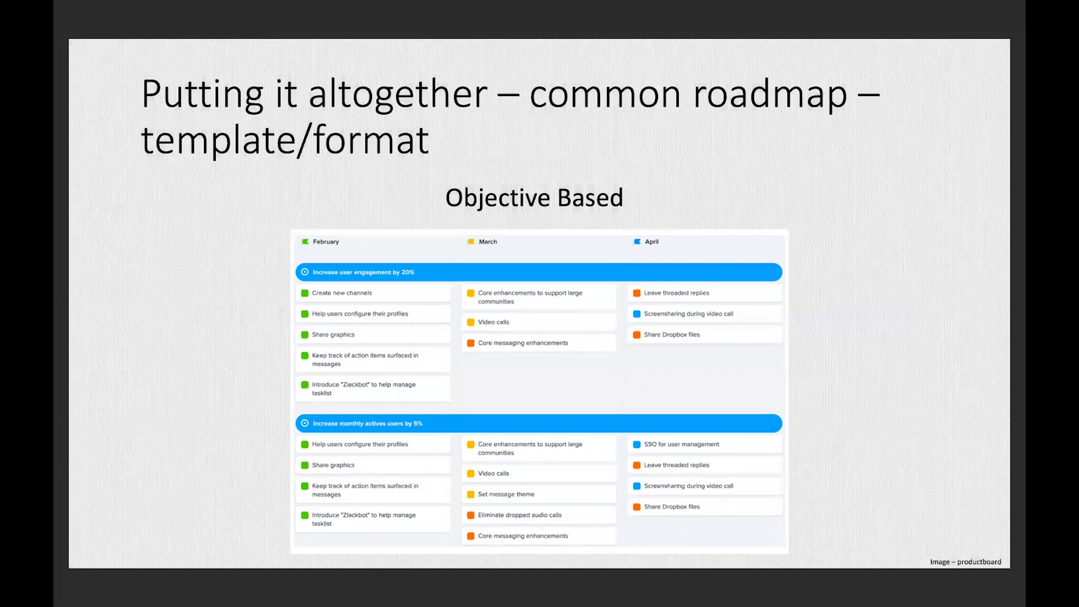
{"action": "key", "text": "Right"}
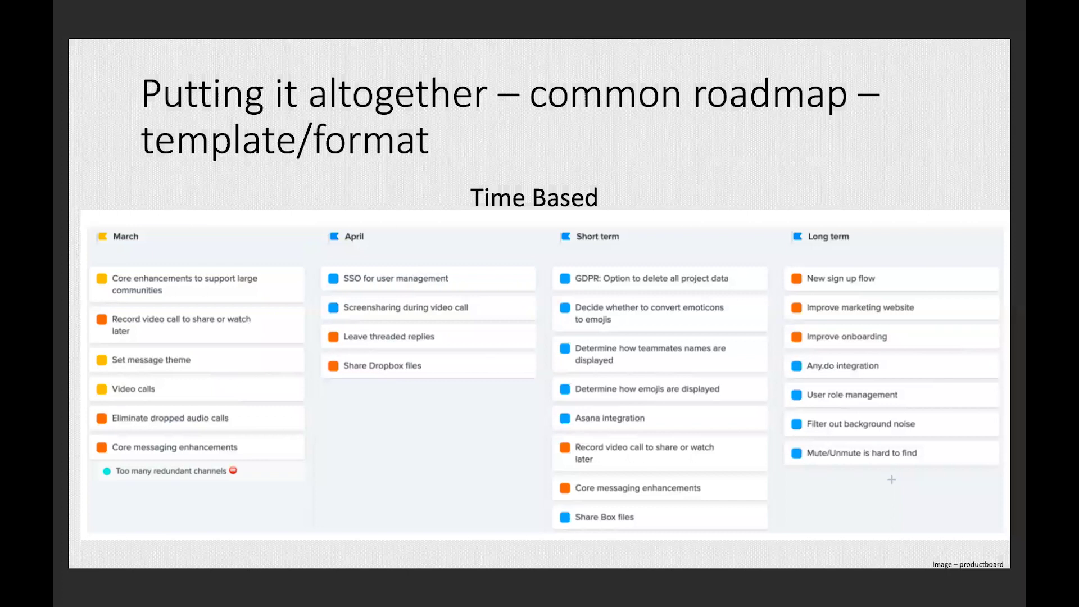
{"action": "left_click", "coordinate": [723, 516]}
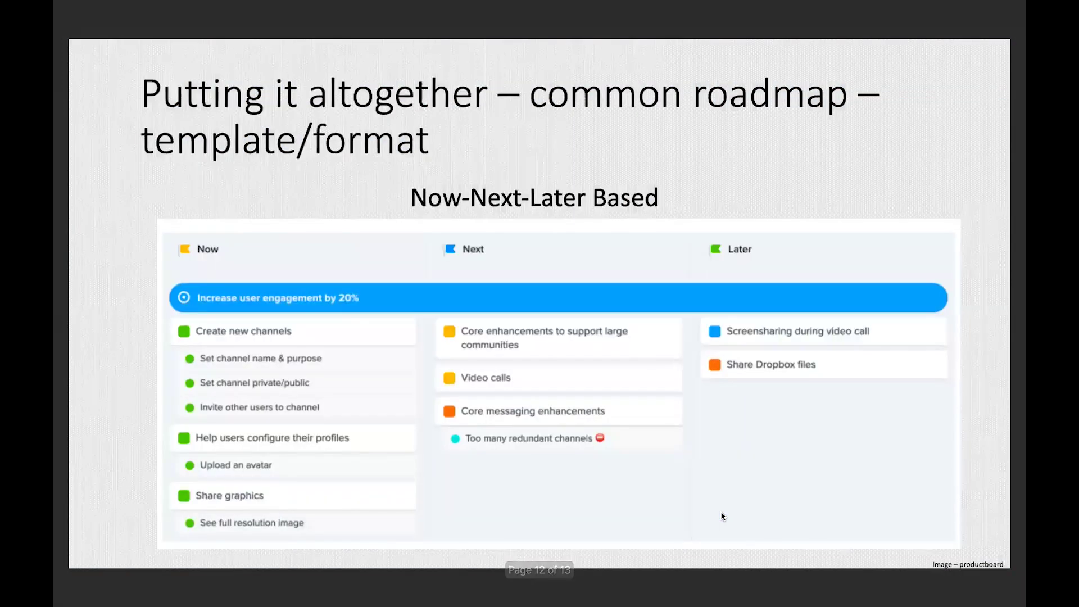